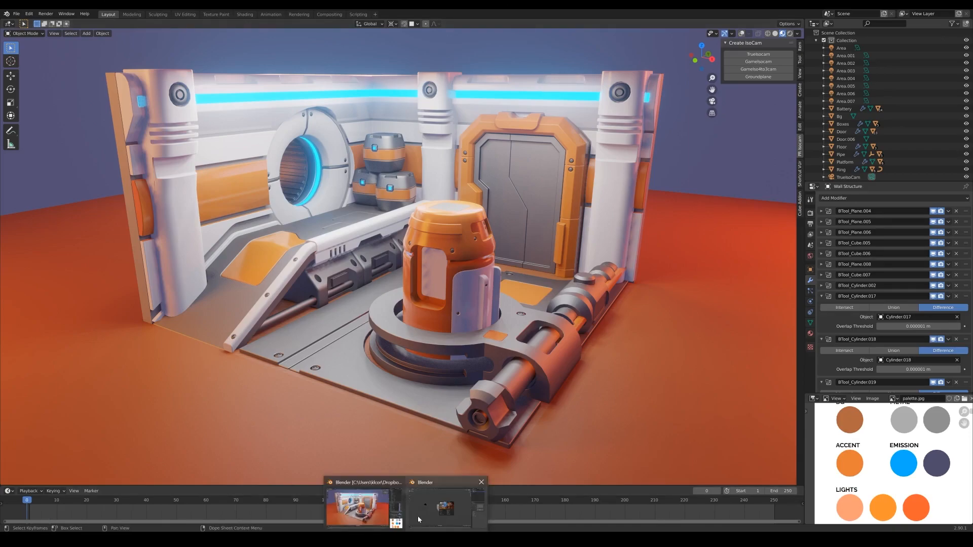
- Switch to the Blender window with the new default scene and set its render engine to Cycles
{"action": "left_click", "coordinate": [418, 519]}
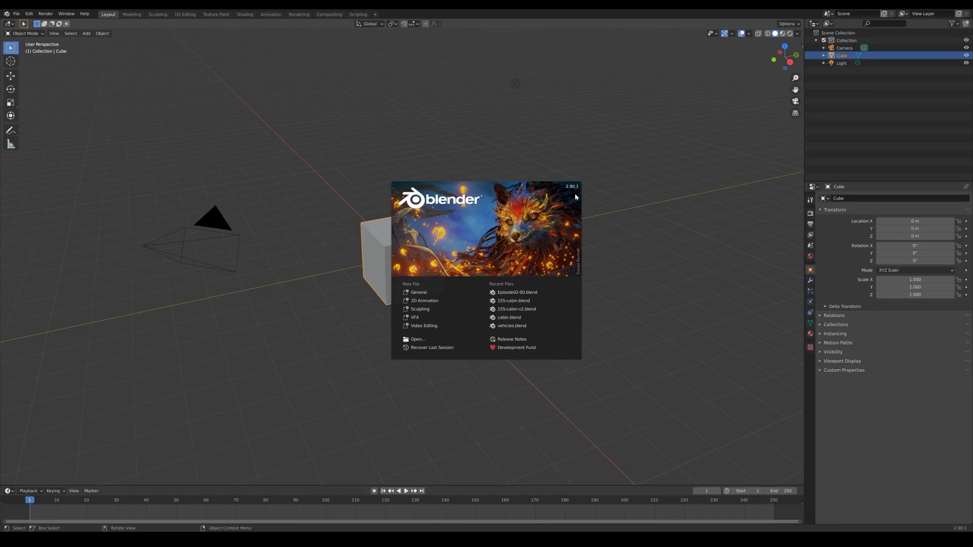
{"action": "left_click", "coordinate": [596, 150]}
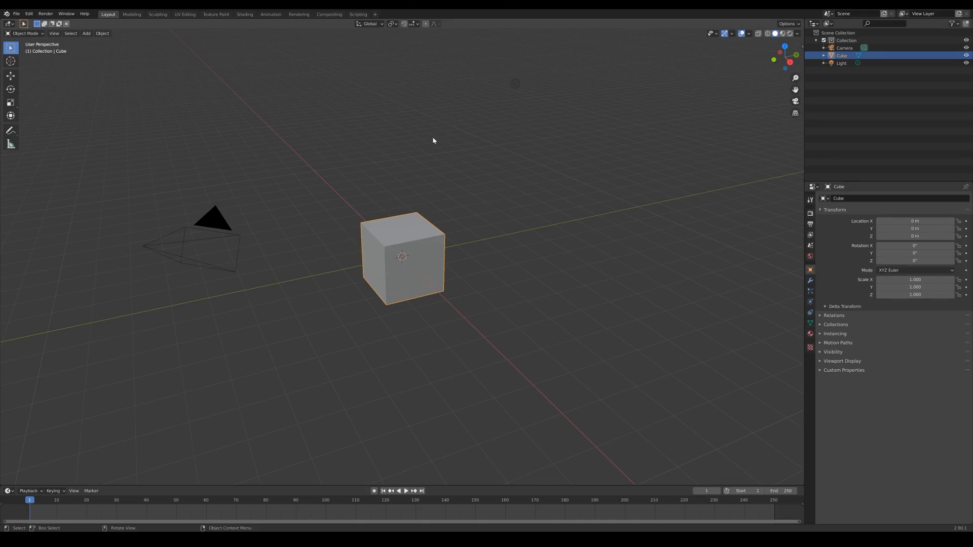
{"action": "left_click", "coordinate": [810, 214]}
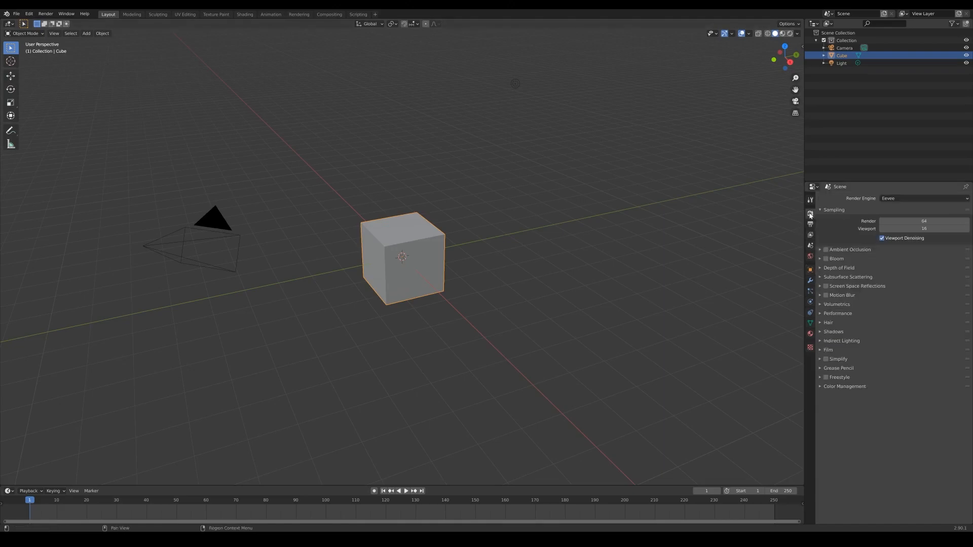
{"action": "left_click", "coordinate": [902, 198]}
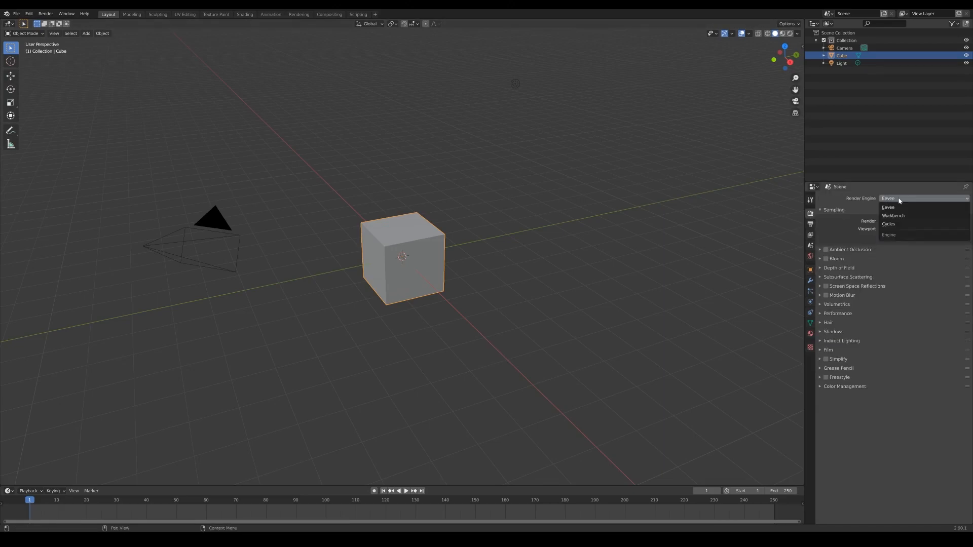
{"action": "left_click", "coordinate": [881, 221]}
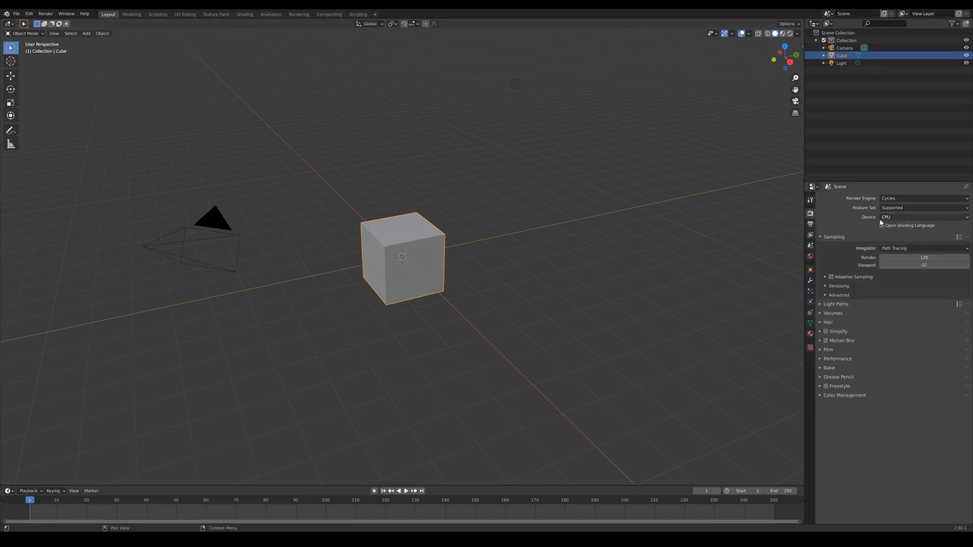
- Review the render denoiser options, leave render denoising off, and enable viewport denoising with the Automatic denoiser
{"action": "left_click", "coordinate": [827, 286]}
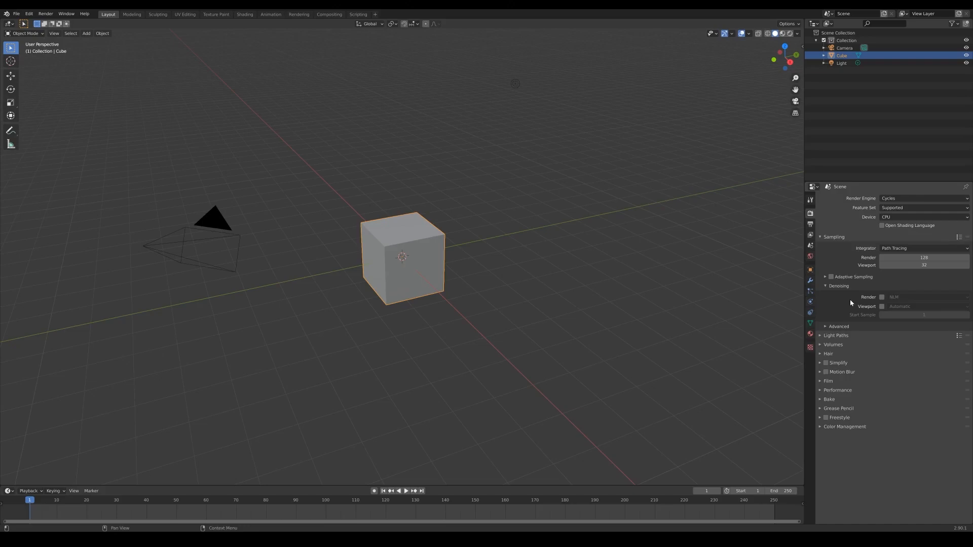
{"action": "left_click", "coordinate": [882, 297]}
{"action": "left_click", "coordinate": [906, 298]}
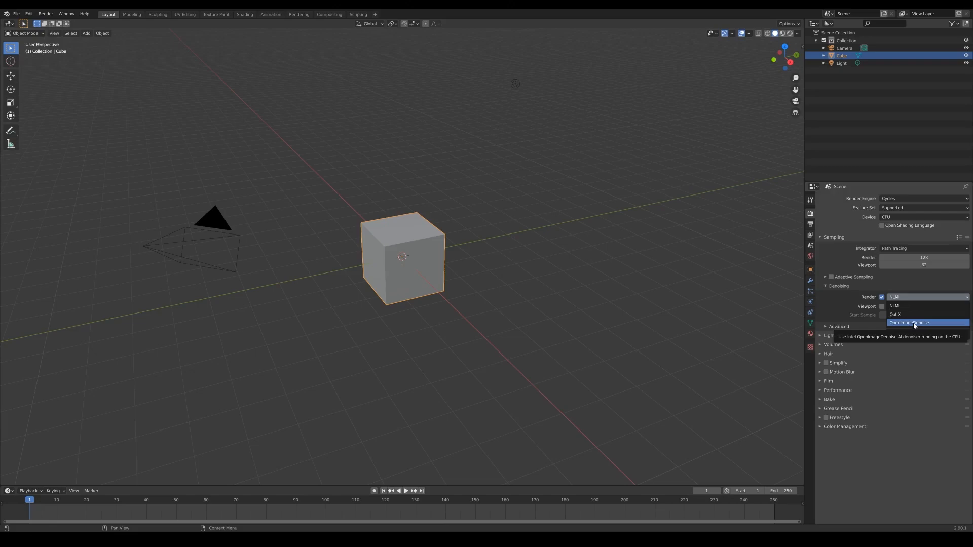
{"action": "left_click", "coordinate": [882, 297]}
{"action": "left_click", "coordinate": [882, 307]}
{"action": "left_click", "coordinate": [897, 307]}
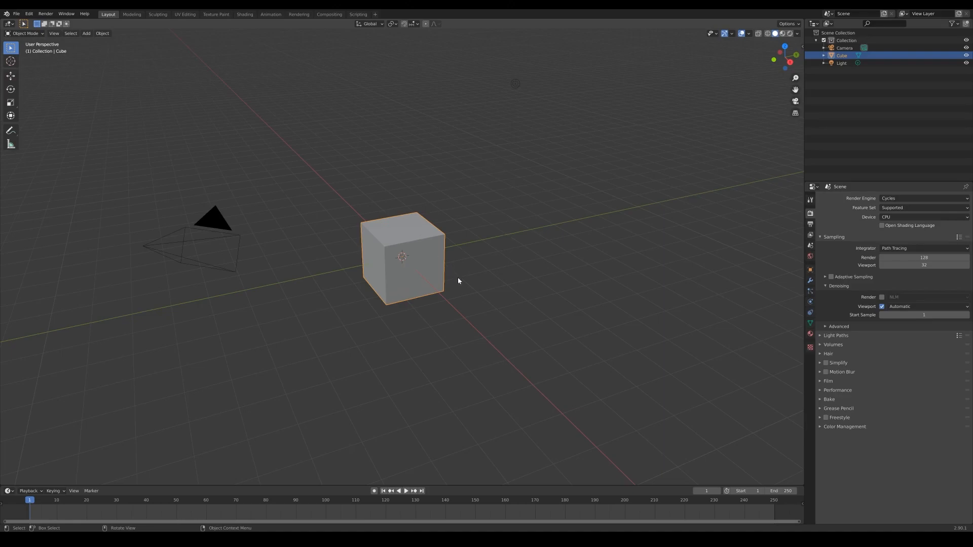
- Subdivide the whole default cube in Edit Mode
{"action": "key", "text": "Tab"}
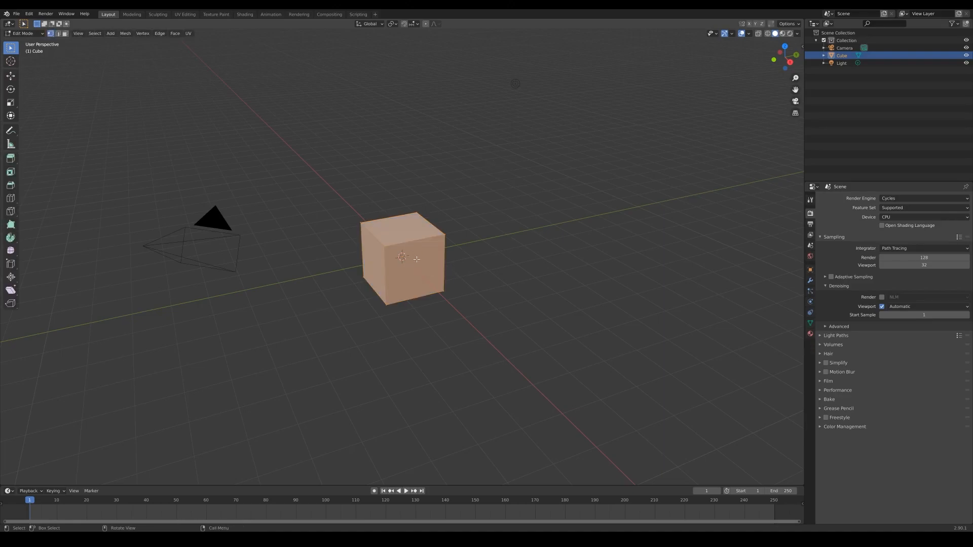
{"action": "right_click", "coordinate": [412, 249]}
{"action": "left_click", "coordinate": [406, 253]}
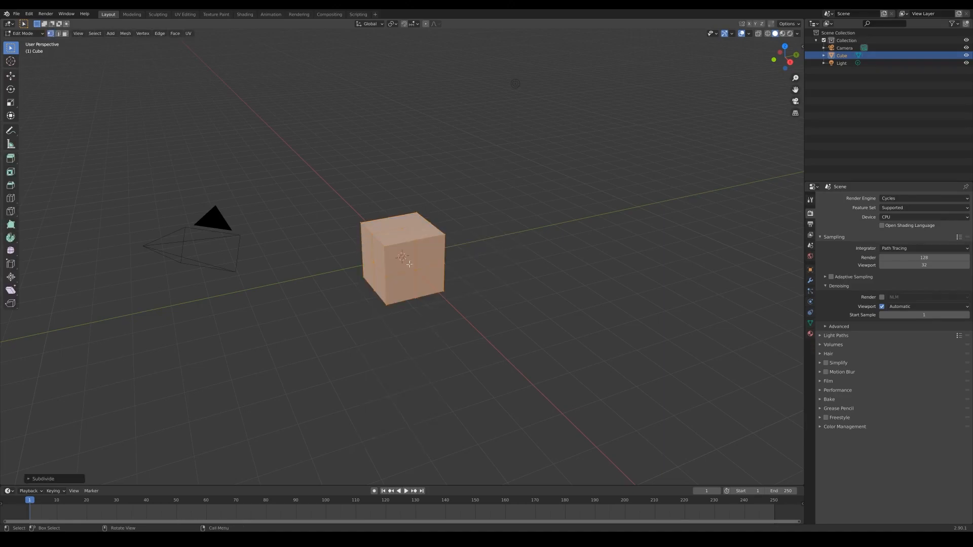
- Extrude the subdivided cube's upper front quarter face nearest the vertical corner a short distance outward
{"action": "left_click", "coordinate": [402, 257]}
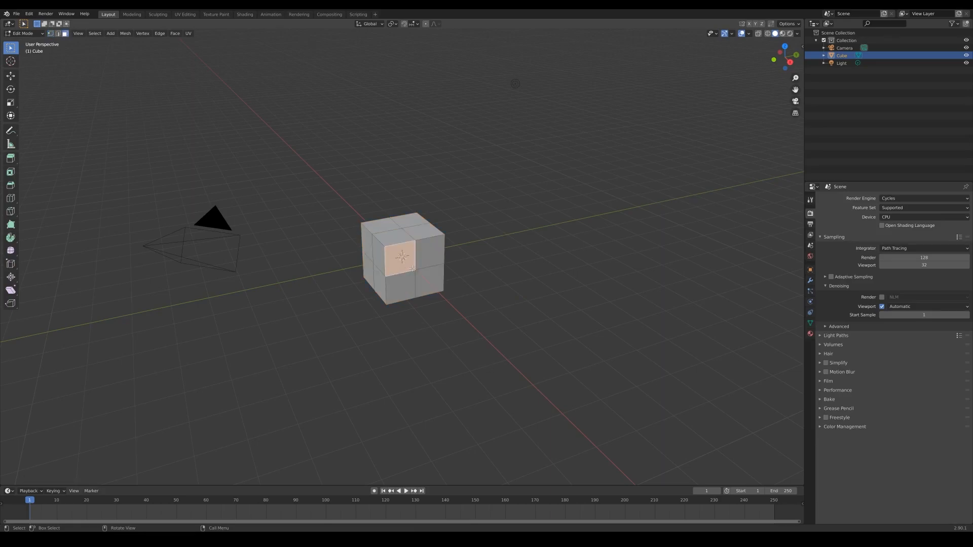
{"action": "key", "text": "e"}
{"action": "left_click", "coordinate": [424, 284]}
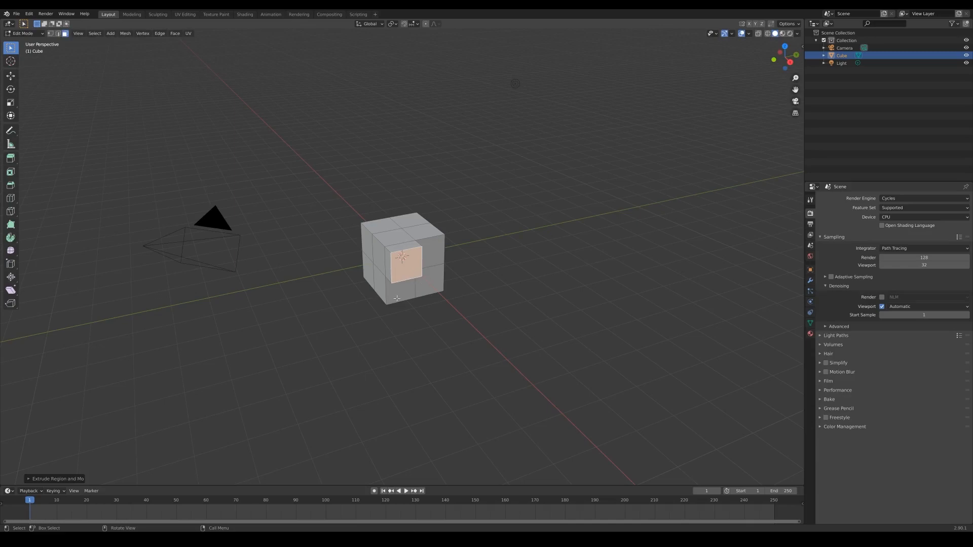
{"action": "key", "text": "alt"}
{"action": "key", "text": "alt+e"}
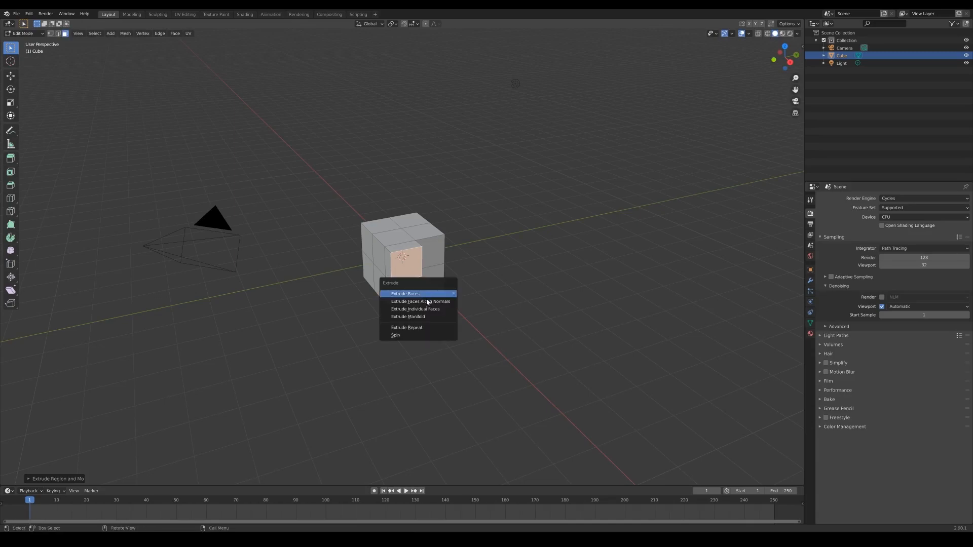
{"action": "left_click", "coordinate": [404, 317]}
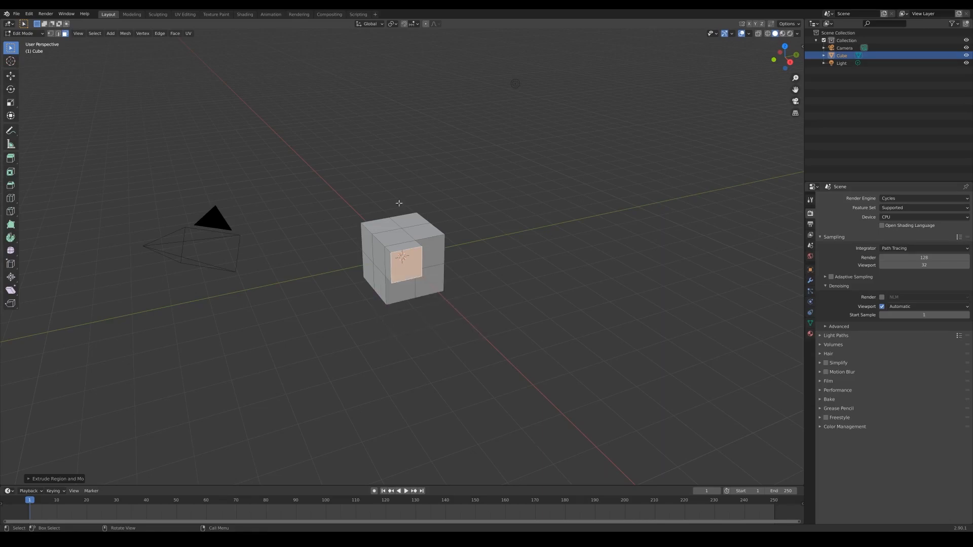
- Try extruding the protruding block's side face and the adjoining cube face inward with the regular Extrude, and undo it
{"action": "left_click", "coordinate": [388, 266]}
{"action": "left_click", "coordinate": [381, 262], "text": "shift"}
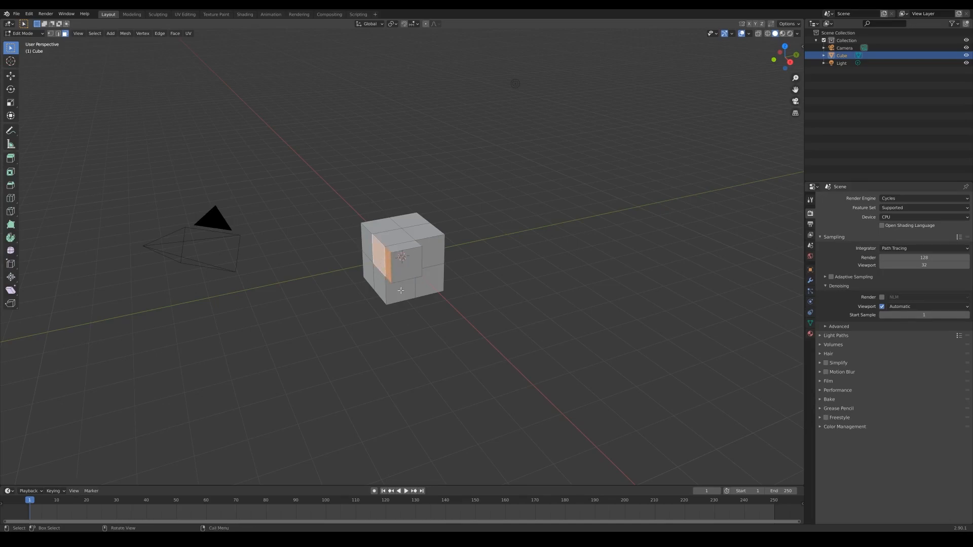
{"action": "key", "text": "e"}
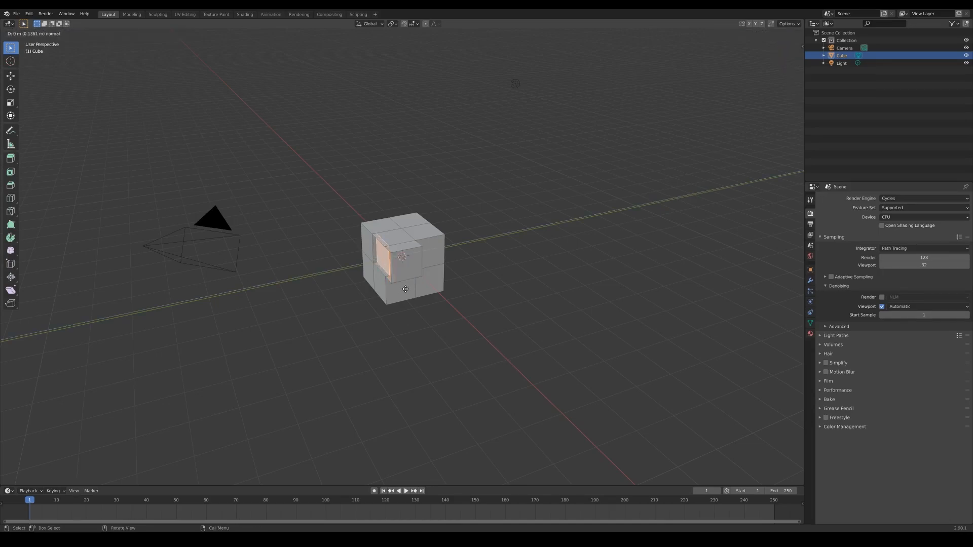
{"action": "left_click", "coordinate": [410, 288]}
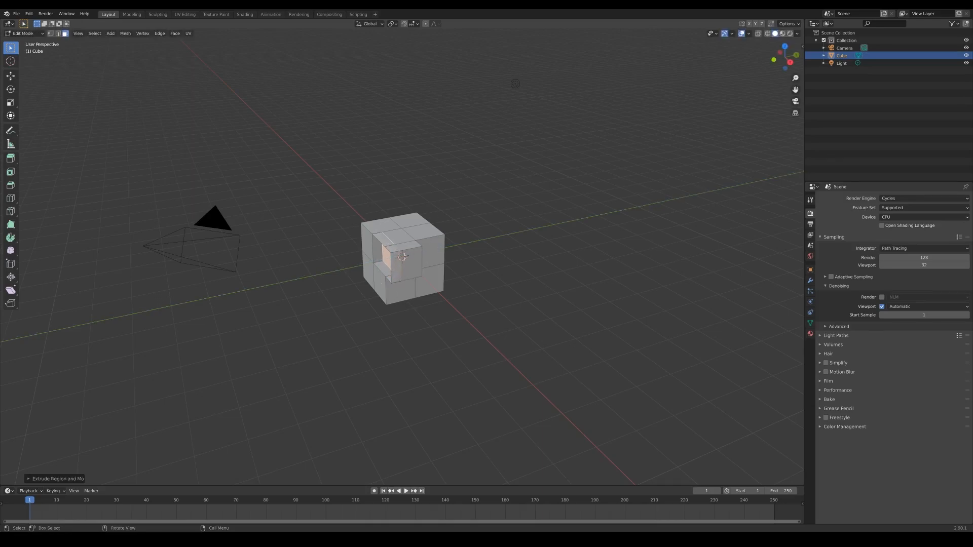
{"action": "left_click", "coordinate": [394, 279]}
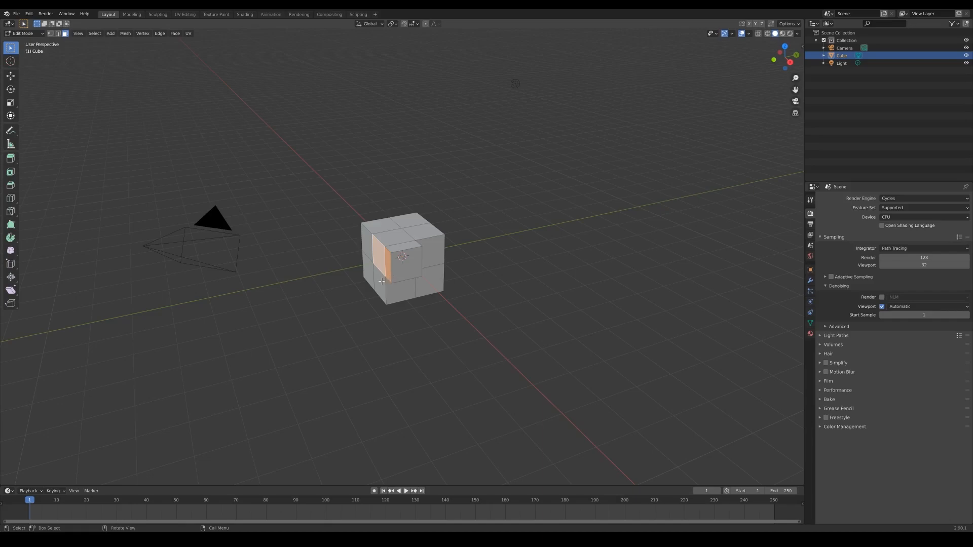
- Extrude the block's side face and the adjoining cube face inward about 0.4 m with Extrude Manifold
{"action": "key", "text": "alt+e"}
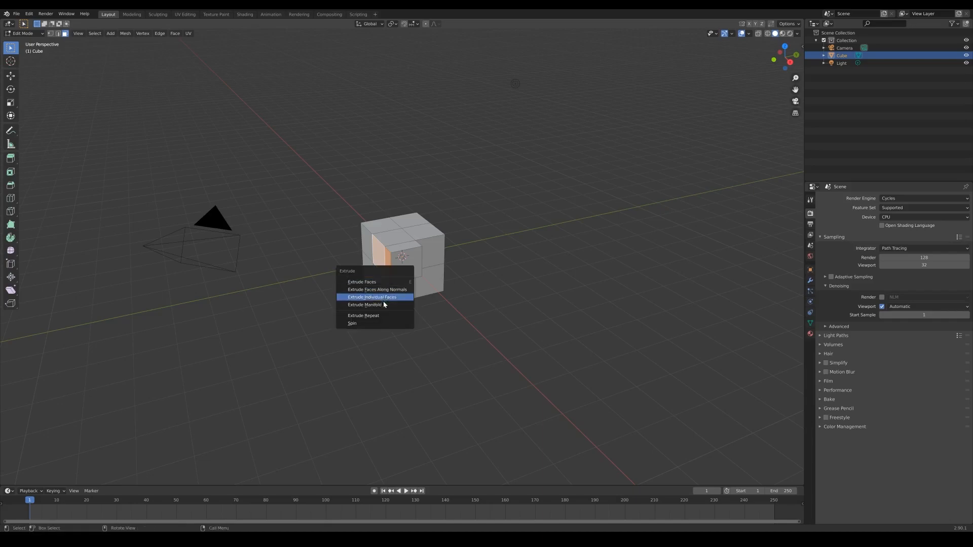
{"action": "left_click", "coordinate": [381, 305]}
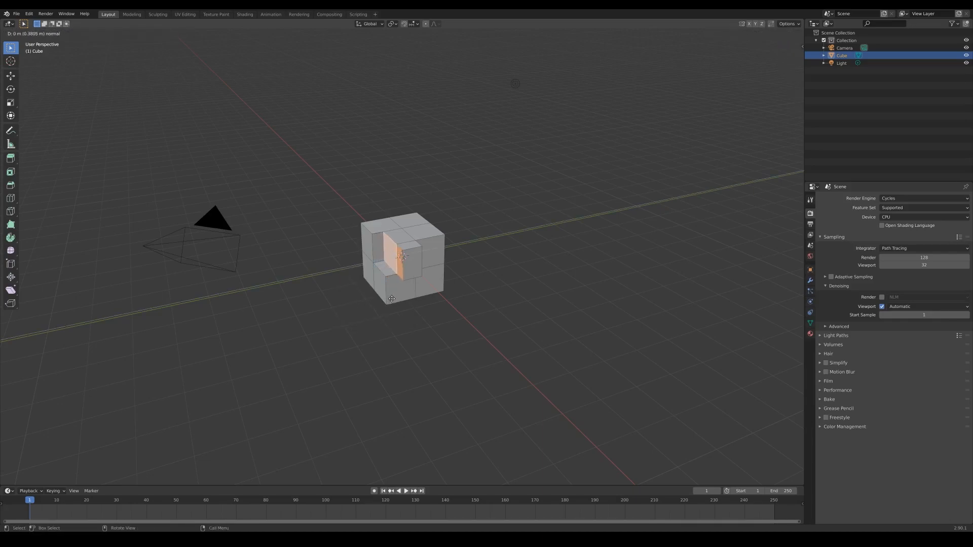
{"action": "left_click", "coordinate": [393, 298]}
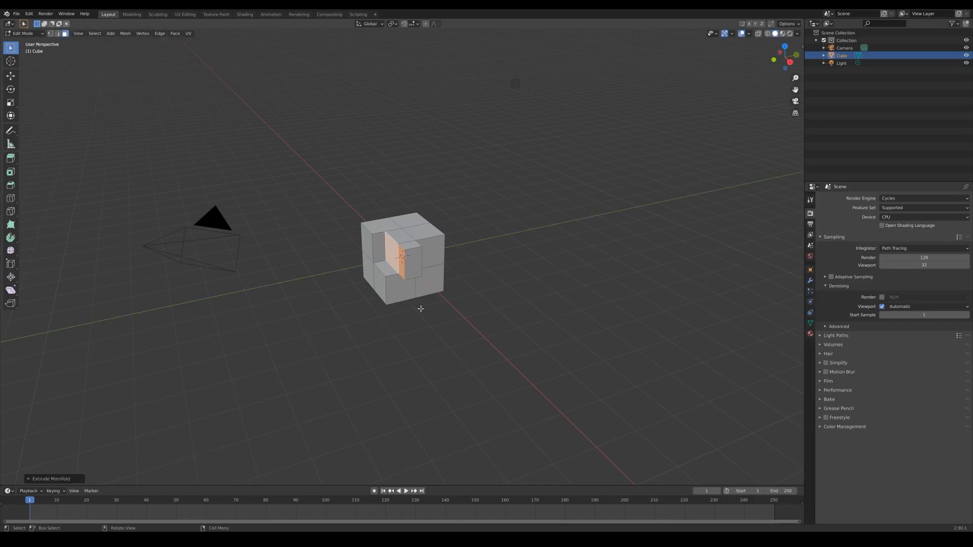
{"action": "middle_click_drag", "start_coordinate": [386, 263], "coordinate": [424, 267]}
{"action": "scroll", "coordinate": [465, 271], "scroll_direction": "up", "scroll_amount": 6}
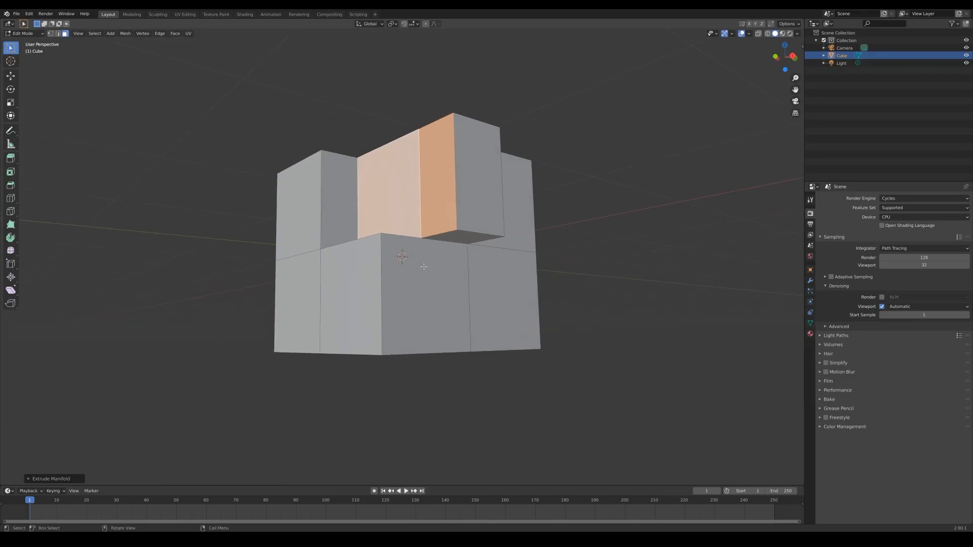
- Switch to vertex selection with nothing selected and set the snapping target to Vertex
{"action": "left_click", "coordinate": [424, 266]}
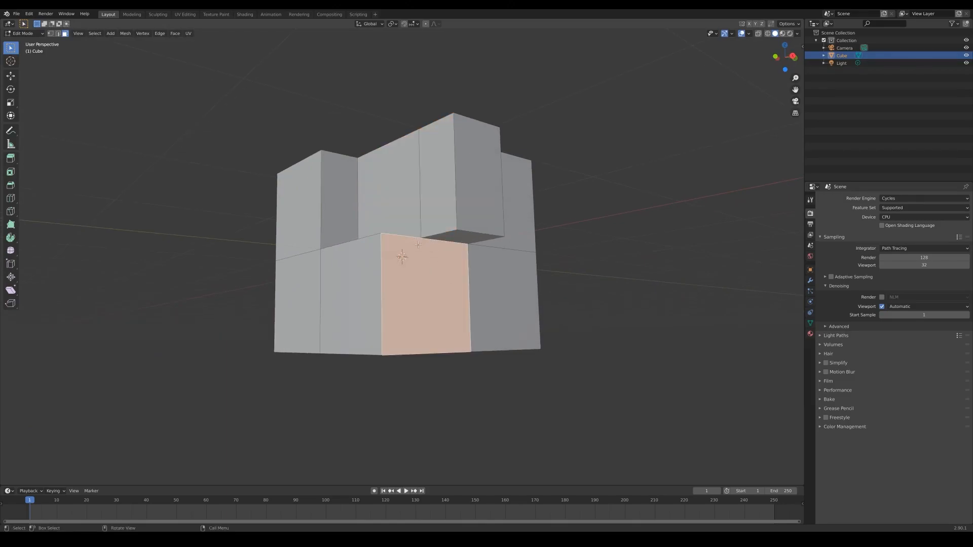
{"action": "key", "text": "1"}
{"action": "key", "text": "alt+a"}
{"action": "mouse_move", "coordinate": [615, 239]}
{"action": "middle_mouse_down"}
{"action": "mouse_move", "coordinate": [616, 274]}
{"action": "mouse_move", "coordinate": [606, 242]}
{"action": "middle_mouse_up"}
{"action": "scroll", "coordinate": [606, 241], "scroll_direction": "down", "scroll_amount": 3}
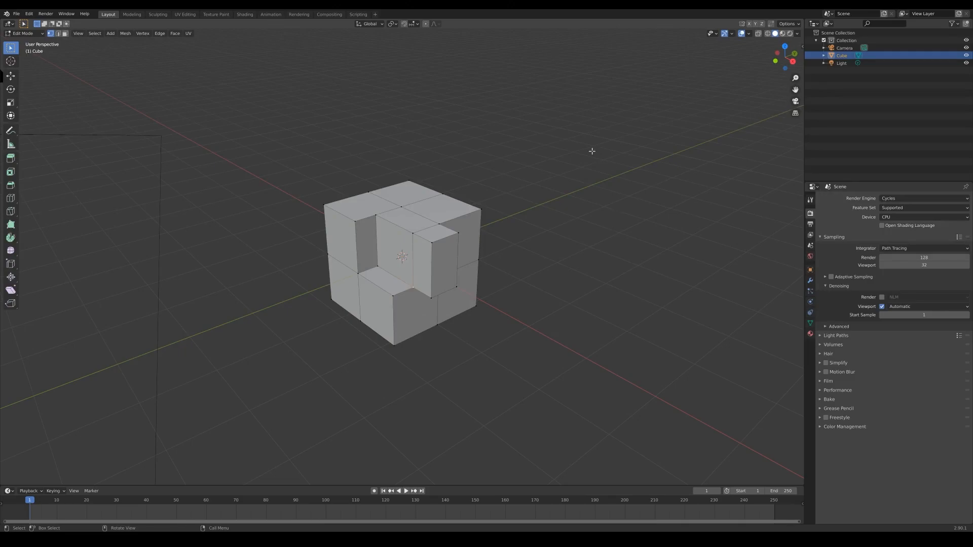
{"action": "middle_click_drag", "start_coordinate": [592, 151], "coordinate": [510, 157]}
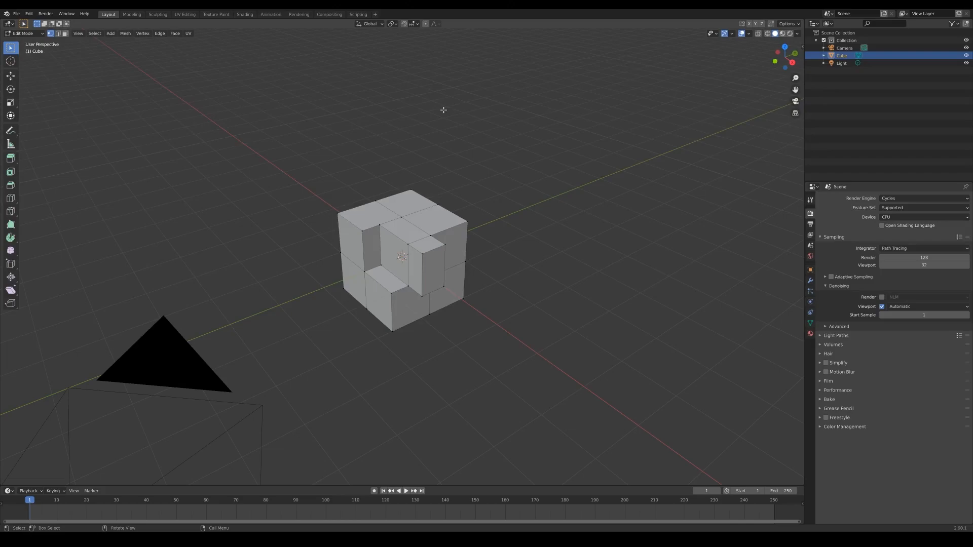
{"action": "left_click", "coordinate": [416, 24]}
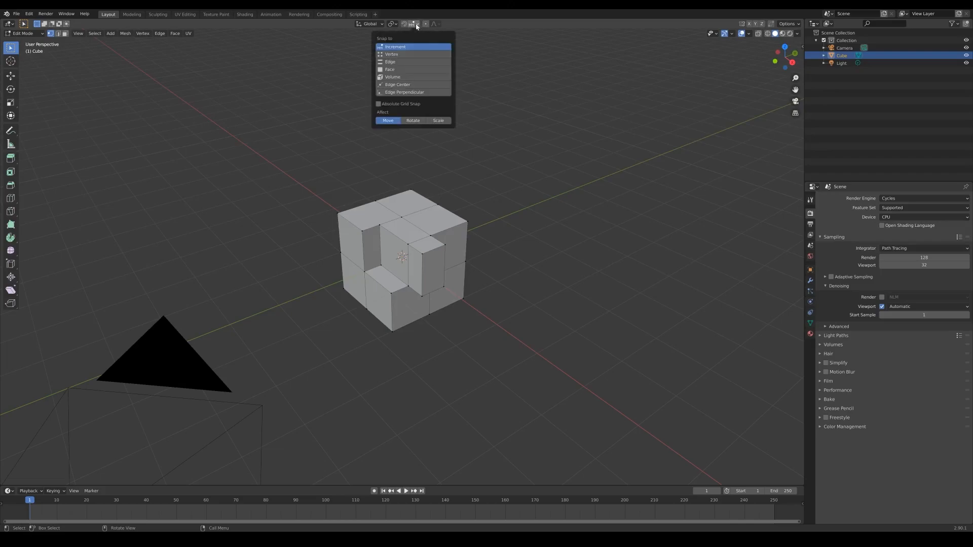
{"action": "left_click", "coordinate": [394, 54]}
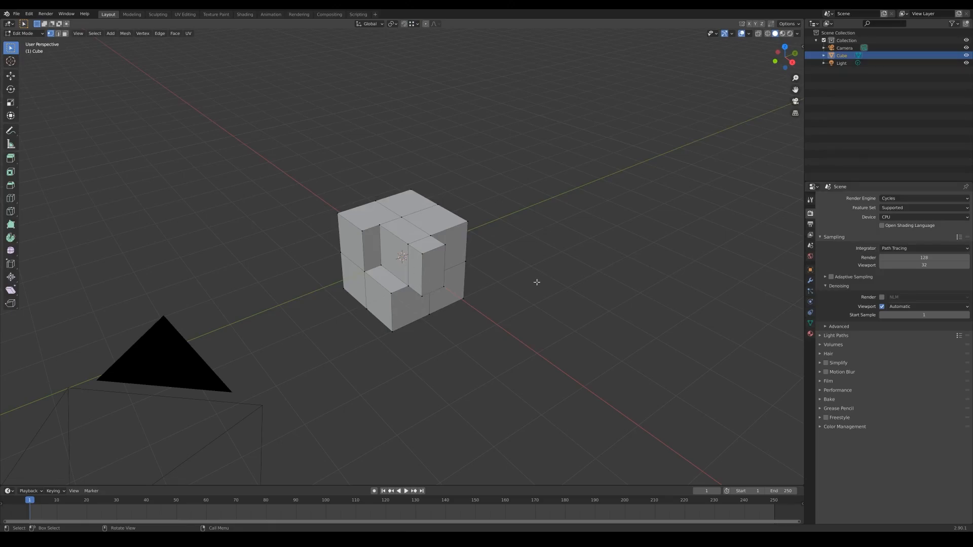
- Add a horizontal loop cut around the cube just above its middle edge loop
{"action": "key", "text": "ctrl+r"}
{"action": "left_click", "coordinate": [431, 270]}
{"action": "right_click", "coordinate": [427, 281]}
{"action": "left_click", "coordinate": [427, 280]}
- Move the loop cut's vertex on the protruding block's front edge down, snapping it onto the block's bottom corner
{"action": "middle_click_drag", "start_coordinate": [427, 280], "coordinate": [430, 267]}
{"action": "key", "text": "shift+v"}
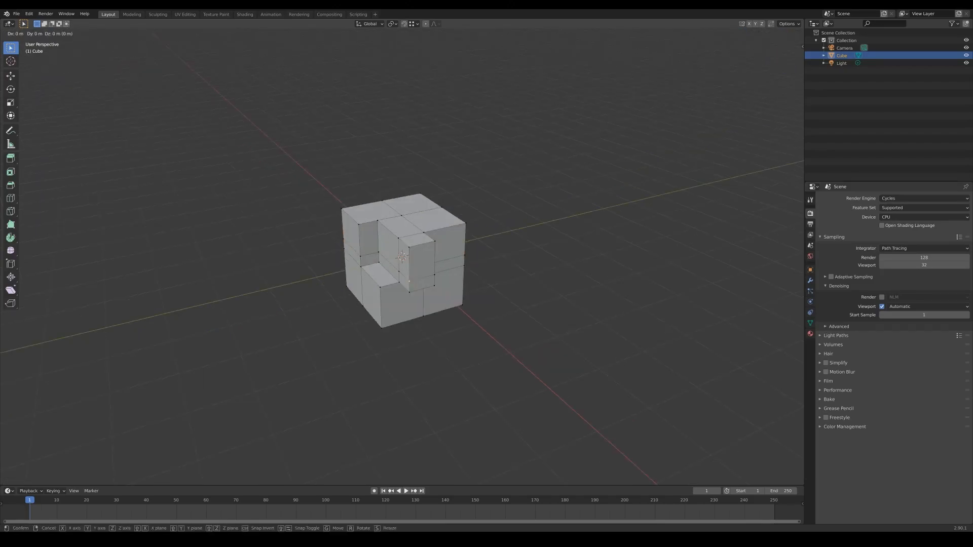
{"action": "left_click", "coordinate": [437, 317]}
{"action": "middle_click_drag", "start_coordinate": [437, 317], "coordinate": [456, 289]}
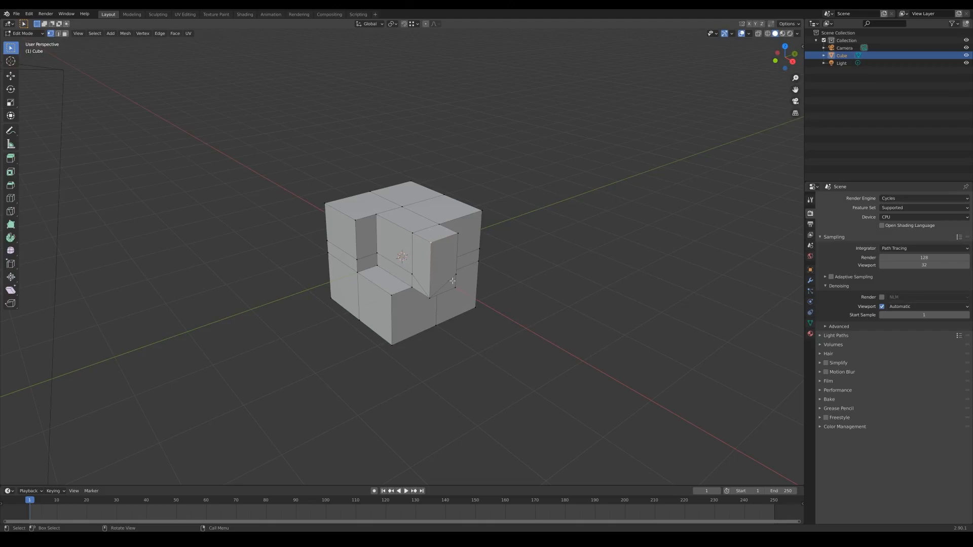
{"action": "middle_click_drag", "start_coordinate": [553, 292], "coordinate": [569, 289]}
{"action": "middle_click_drag", "start_coordinate": [582, 275], "coordinate": [507, 203]}
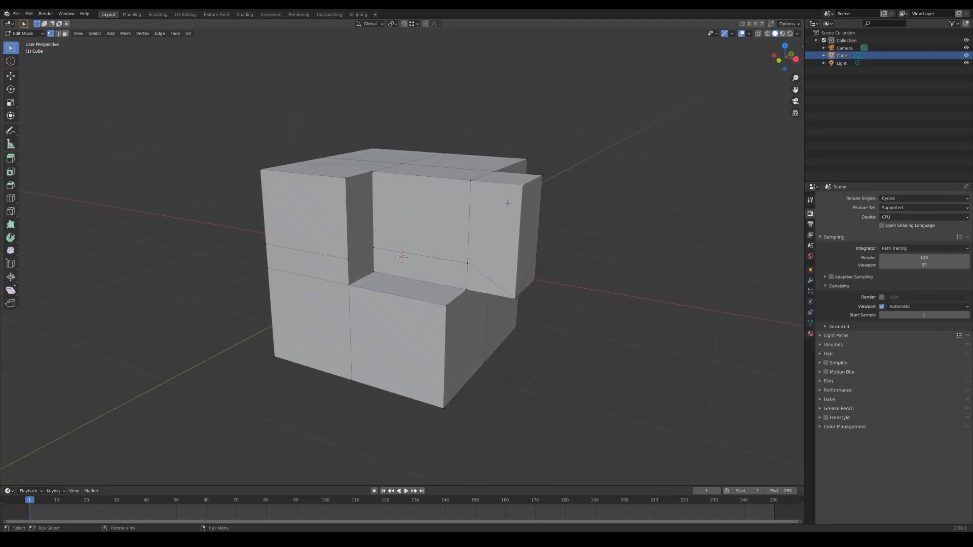
- Try a Vertex Slide of the protruding block's top front corner down along its vertical edge, and undo it
{"action": "key", "text": "shift+v"}
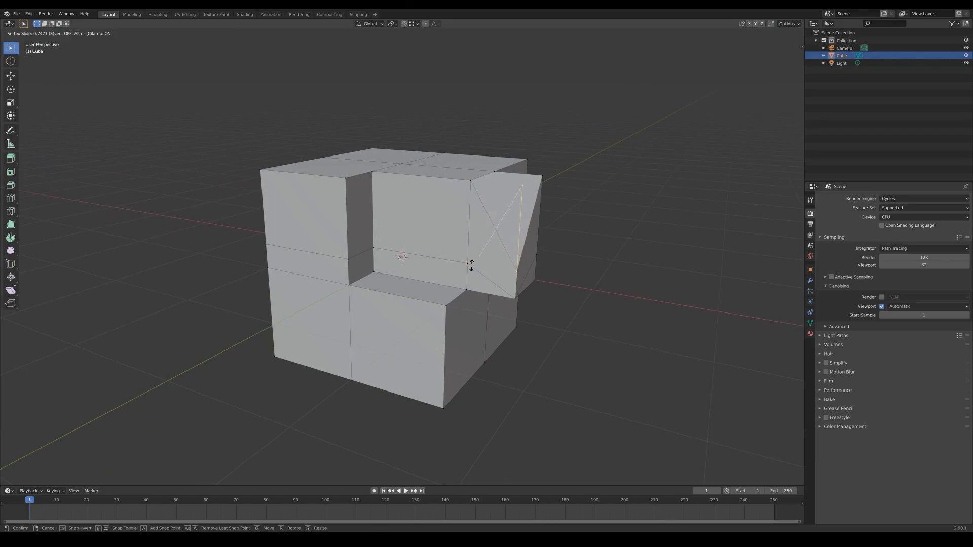
{"action": "left_click", "coordinate": [542, 273]}
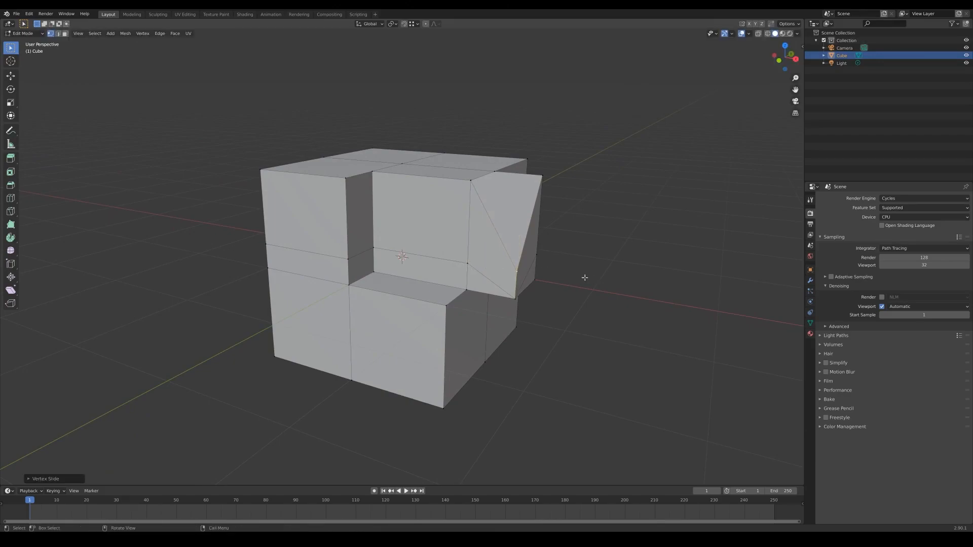
{"action": "scroll", "coordinate": [585, 278], "scroll_direction": "down", "scroll_amount": 3}
{"action": "key", "text": "ctrl+z"}
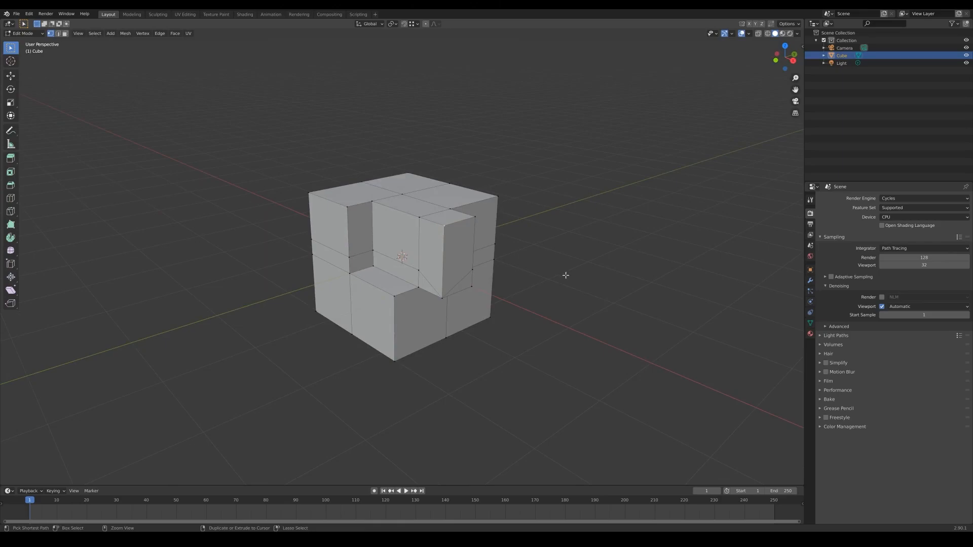
{"action": "middle_click_drag", "start_coordinate": [567, 272], "coordinate": [579, 267]}
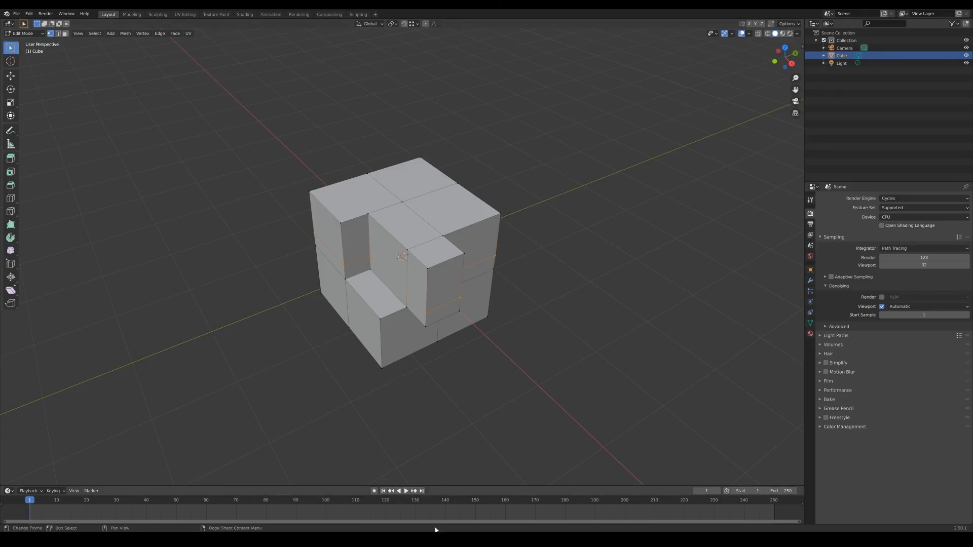
- Switch to the Blender window with the sci-fi room scene, and examine the room and the reference photo board
{"action": "left_click", "coordinate": [365, 514]}
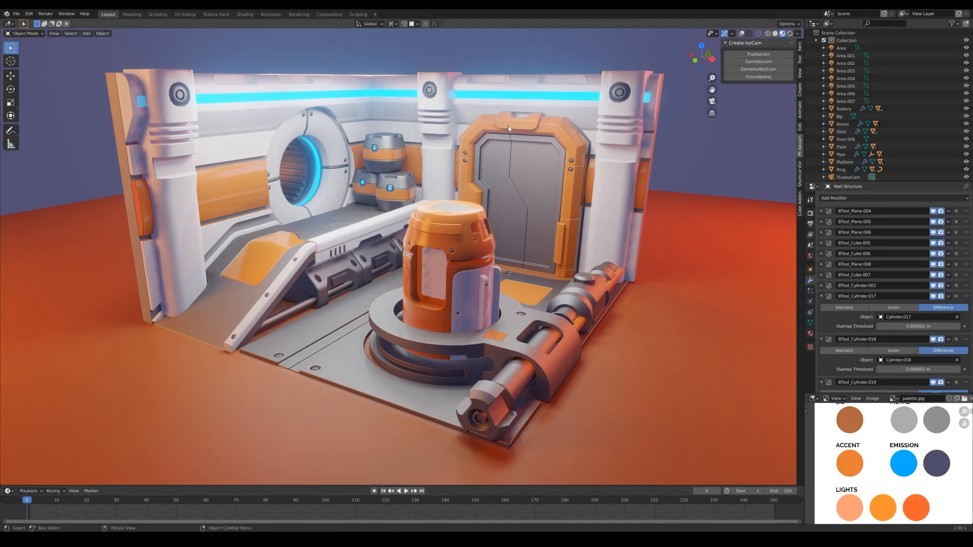
{"action": "middle_click_drag", "start_coordinate": [508, 128], "coordinate": [519, 221]}
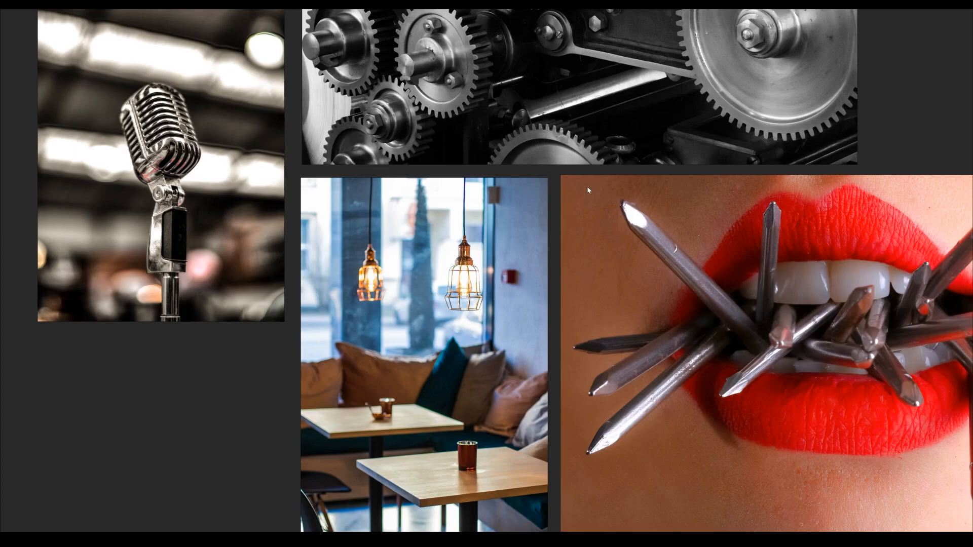
{"action": "scroll", "coordinate": [590, 268], "scroll_direction": "down", "scroll_amount": 5}
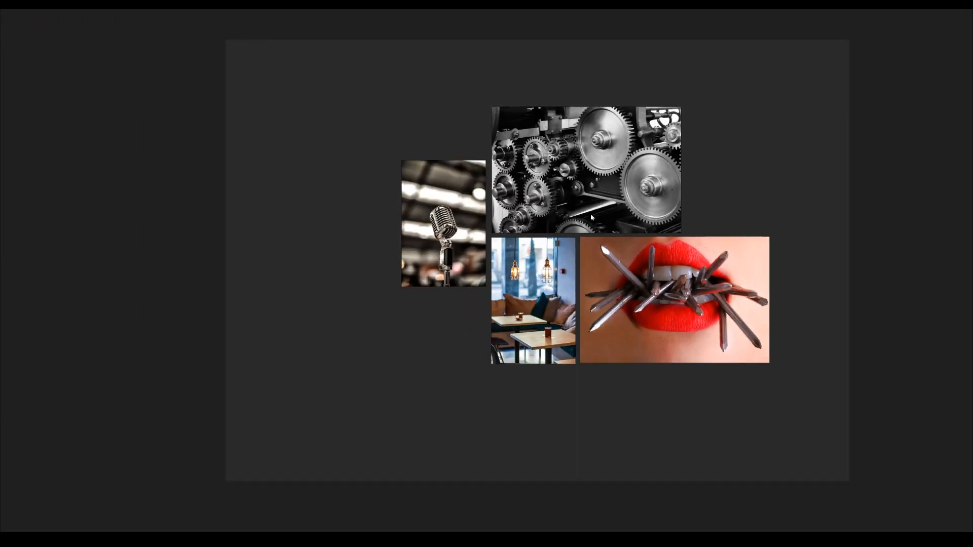
{"action": "scroll", "coordinate": [537, 244], "scroll_direction": "up", "scroll_amount": 5}
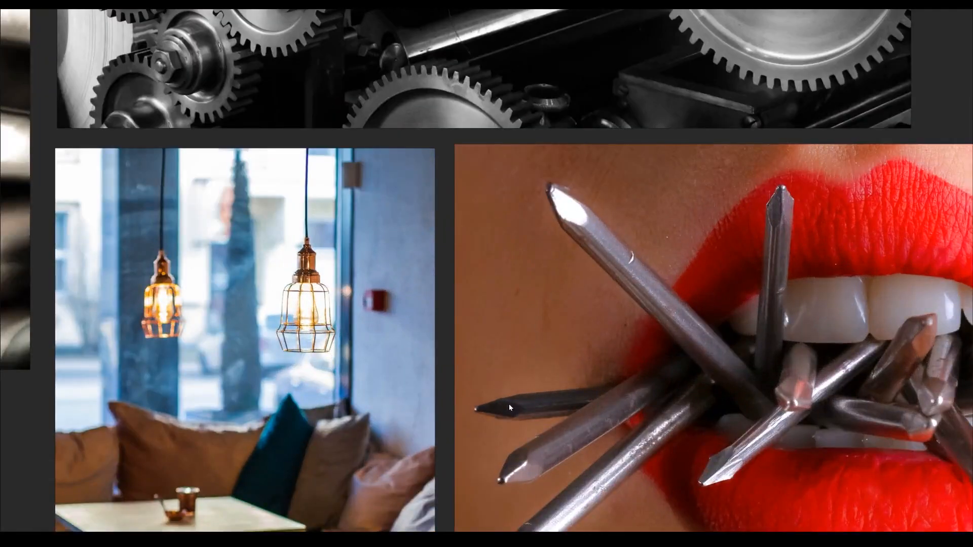